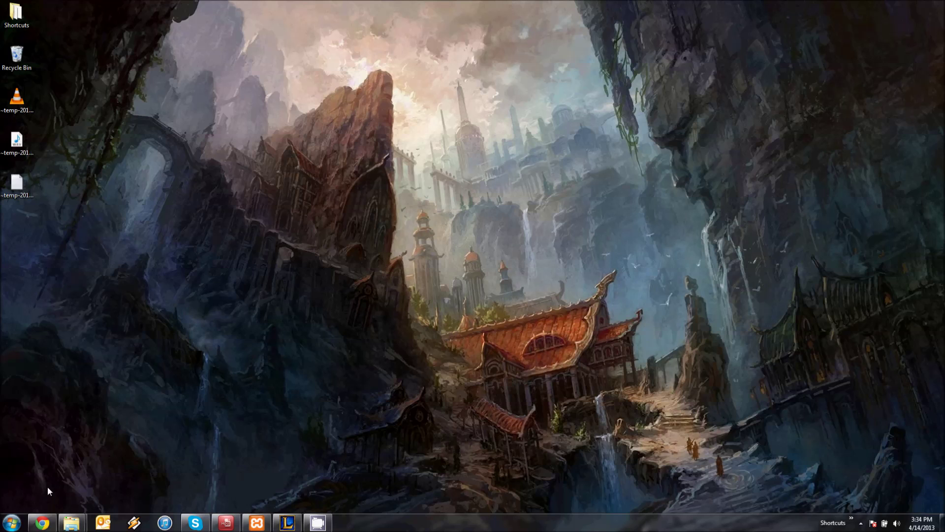
Step: Restore the Chrome window playing the YouTube video from the taskbar
mouse_move(42, 523)
click(63, 469)
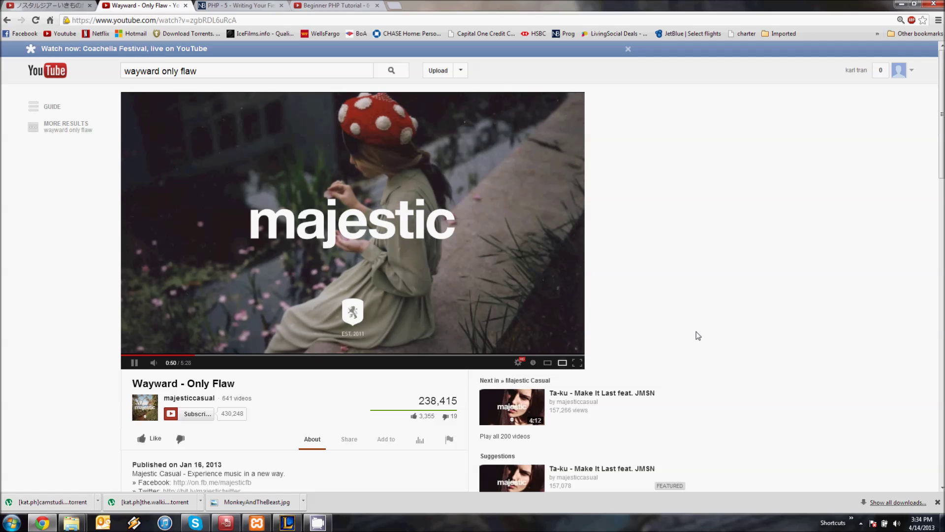
Step: Show the video full screen for the capture, then minimize the browser to the desktop
click(580, 365)
click(902, 5)
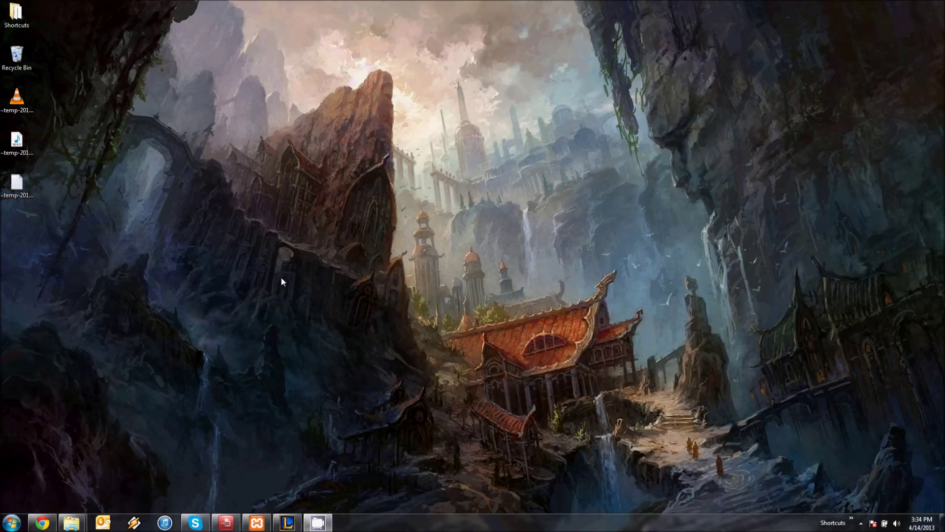
Step: Create a new bitmap image on the desktop with its default name
right_click(102, 267)
mouse_move(169, 401)
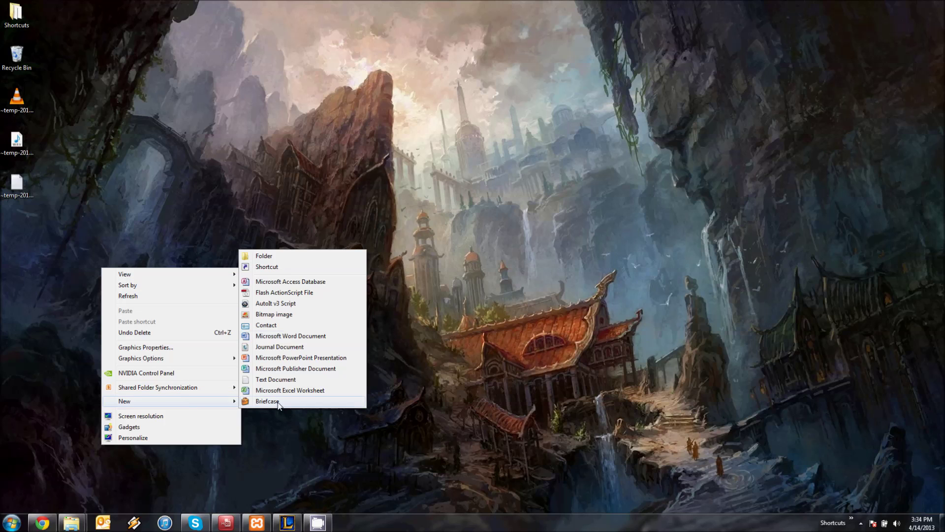
click(292, 316)
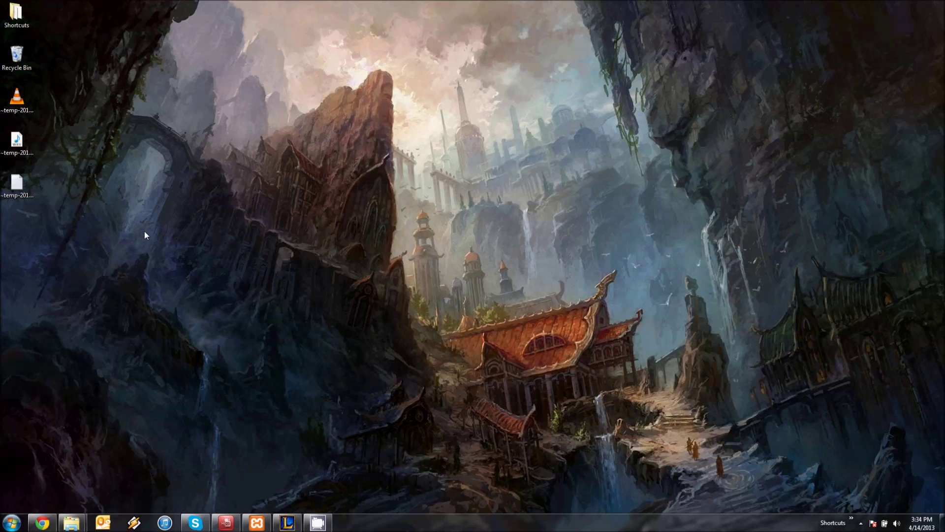
right_click(178, 224)
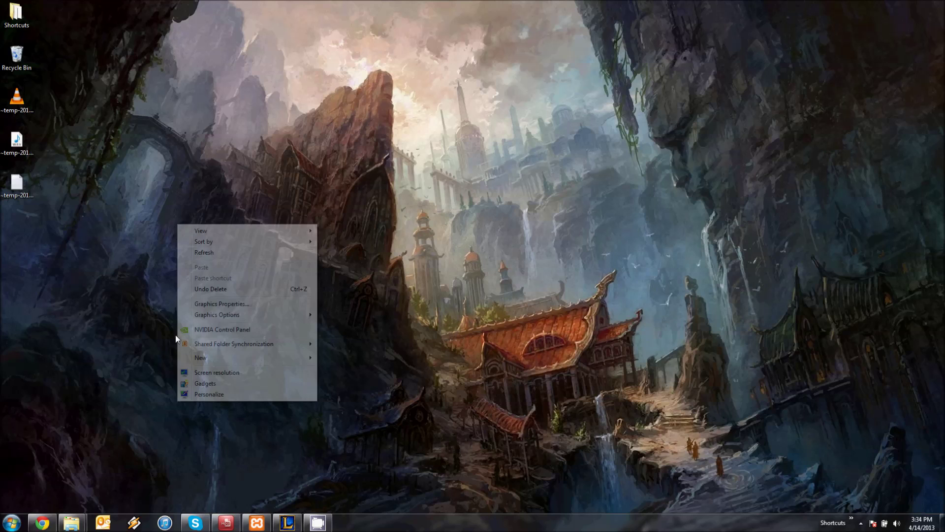
mouse_move(244, 357)
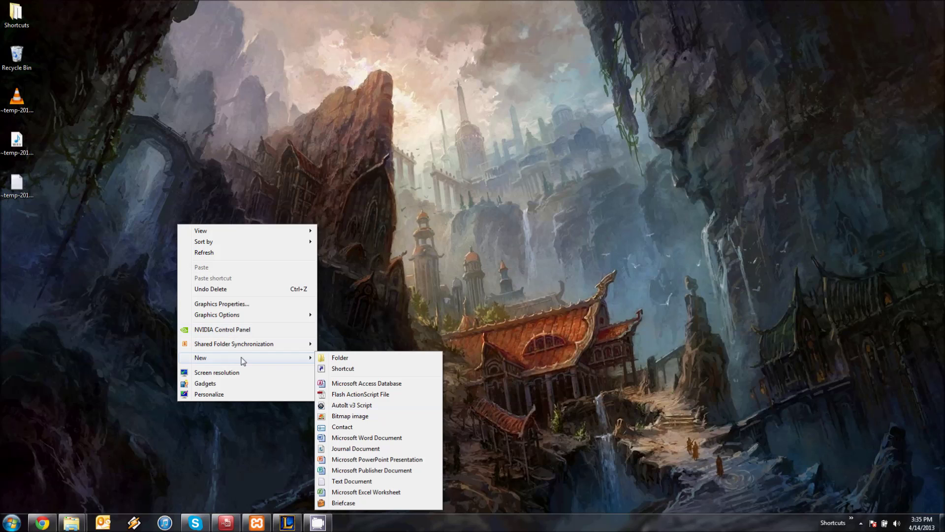
click(351, 416)
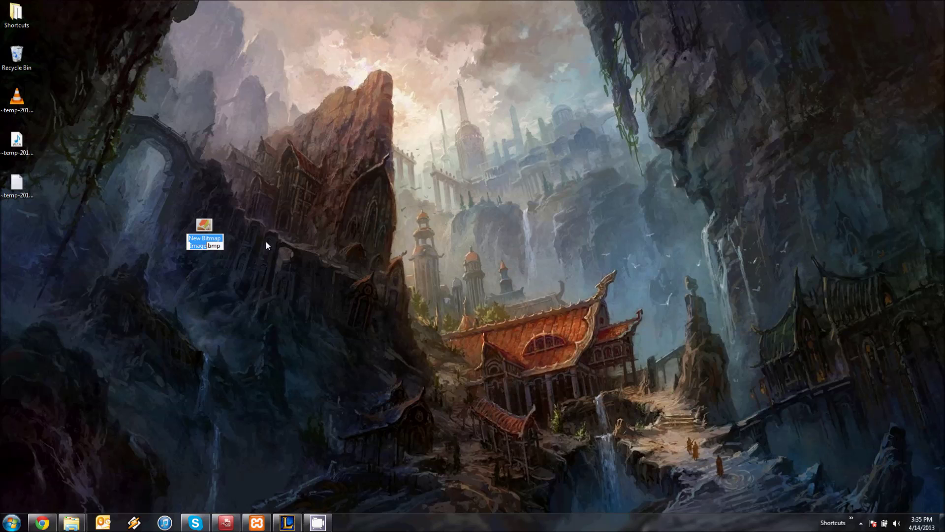
key(Return)
Step: Open the new bitmap image for editing in Paint
right_click(213, 237)
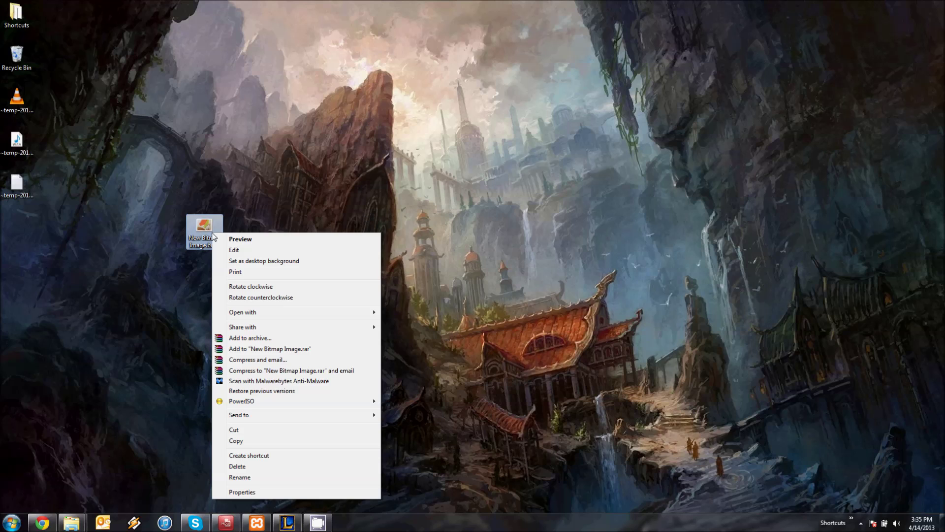
click(262, 251)
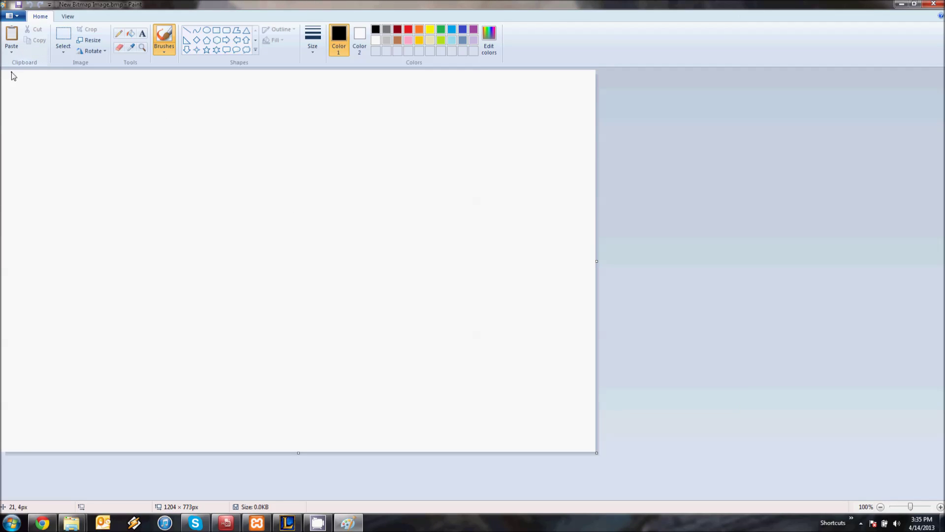
Step: Paste the captured video frame and save it as a JPEG named picture.jpg
click(11, 36)
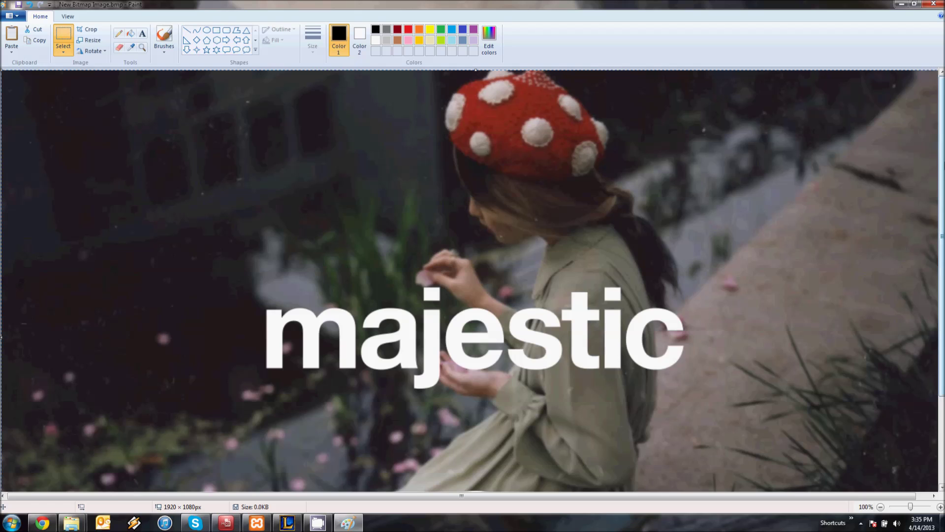
scroll(921, 175, down, 1)
scroll(921, 175, up, 1)
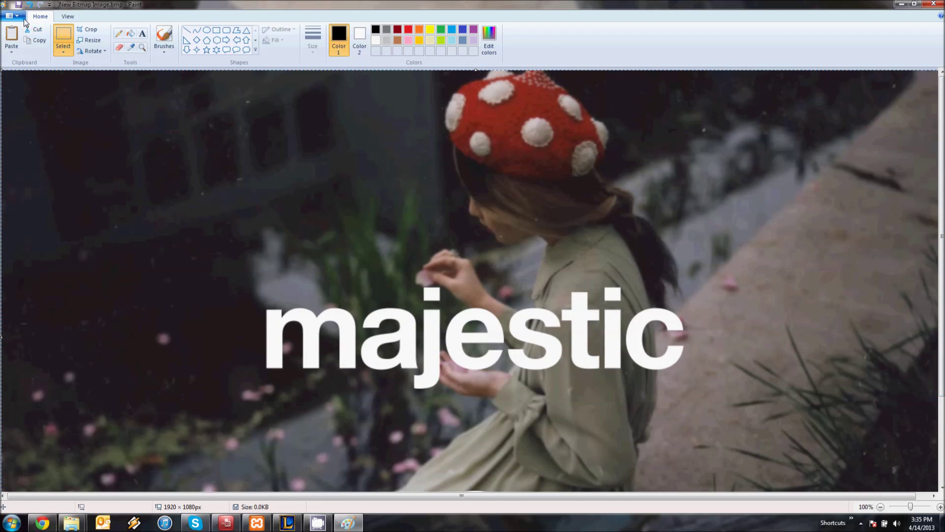
click(17, 16)
mouse_move(184, 124)
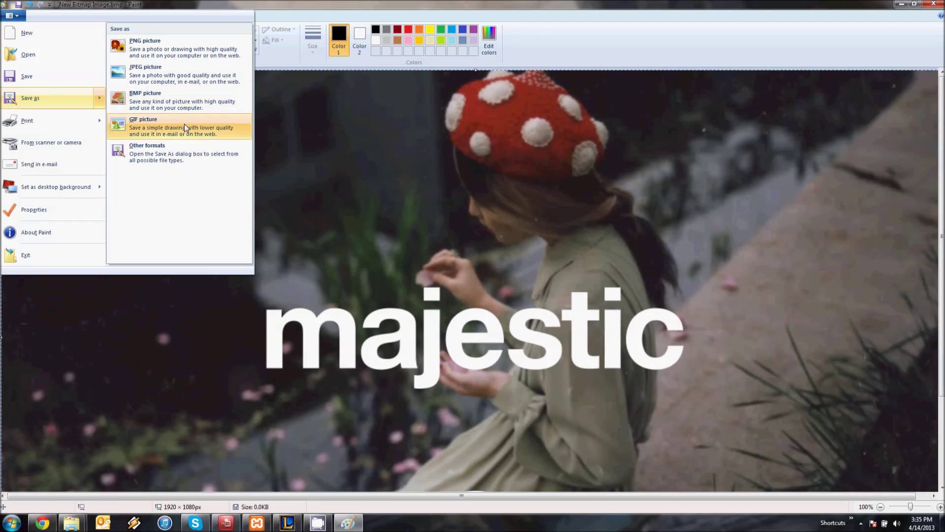
click(174, 71)
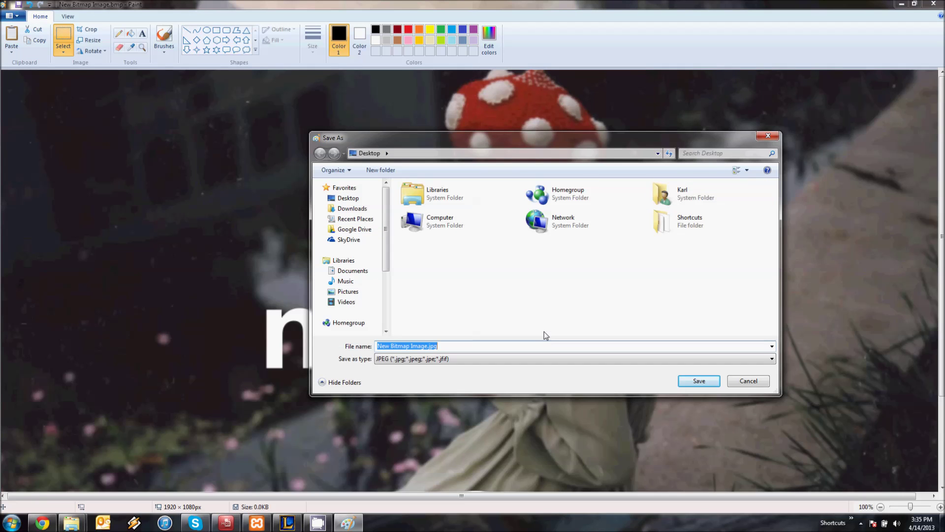
text(picture)
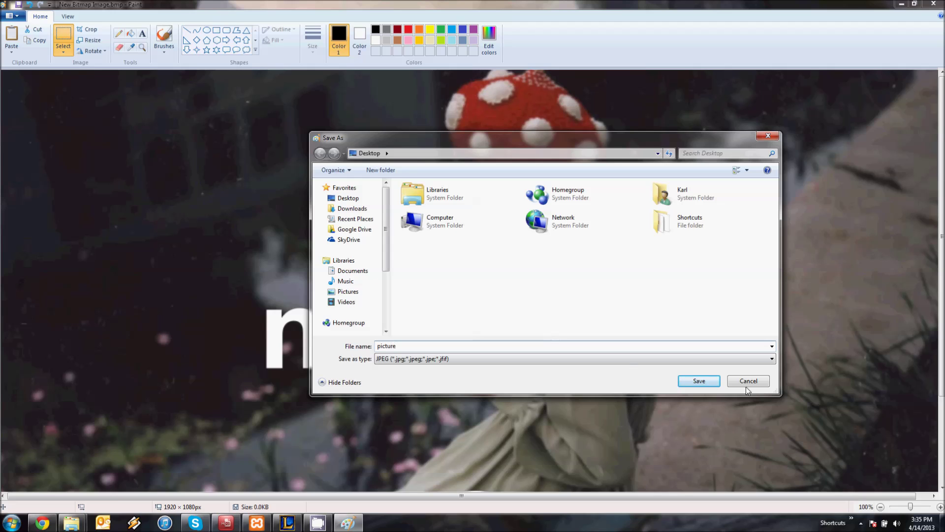
click(698, 381)
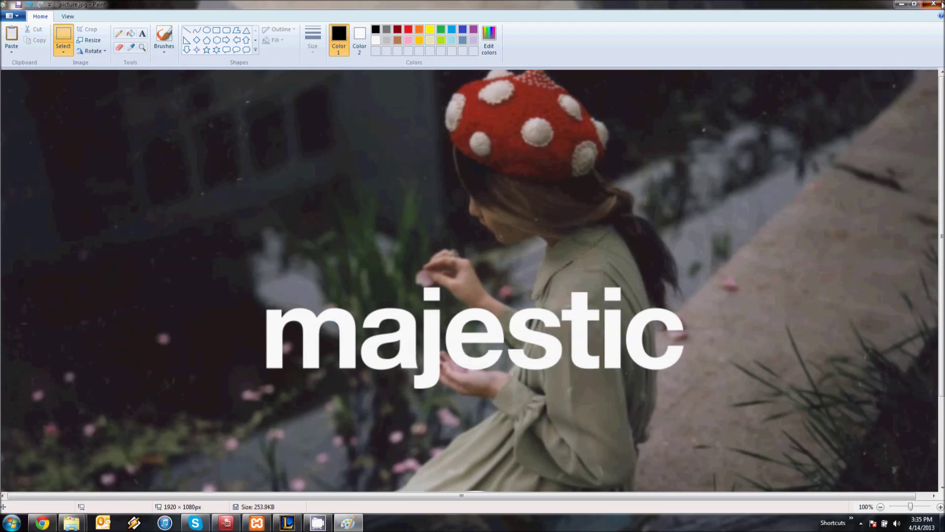
Step: Move picture.jpg onto the open desktop and check it in the photo viewer
key(super+d)
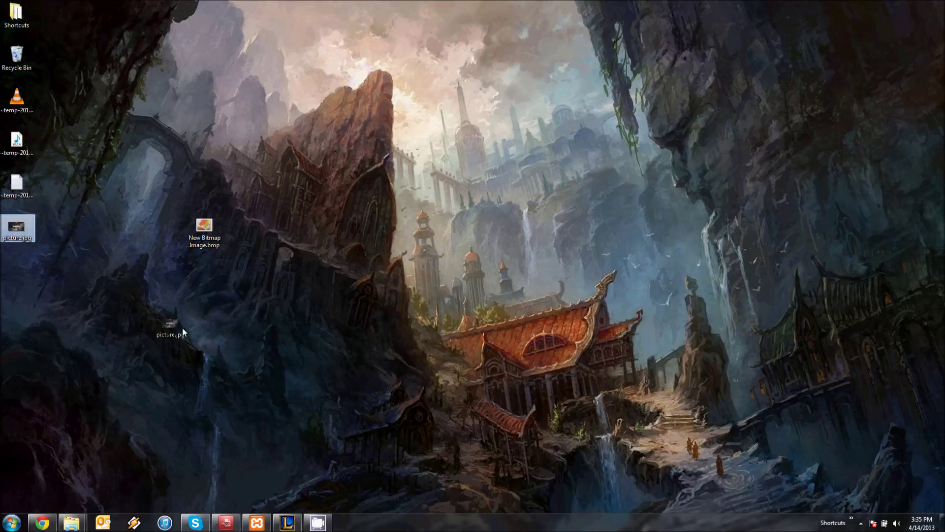
drag(30, 233, 181, 327)
double_click(169, 309)
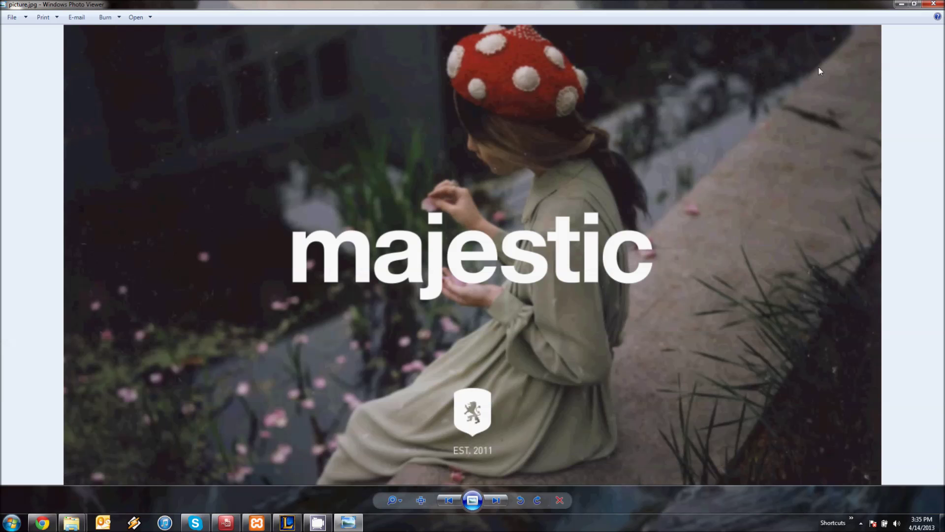
click(927, 8)
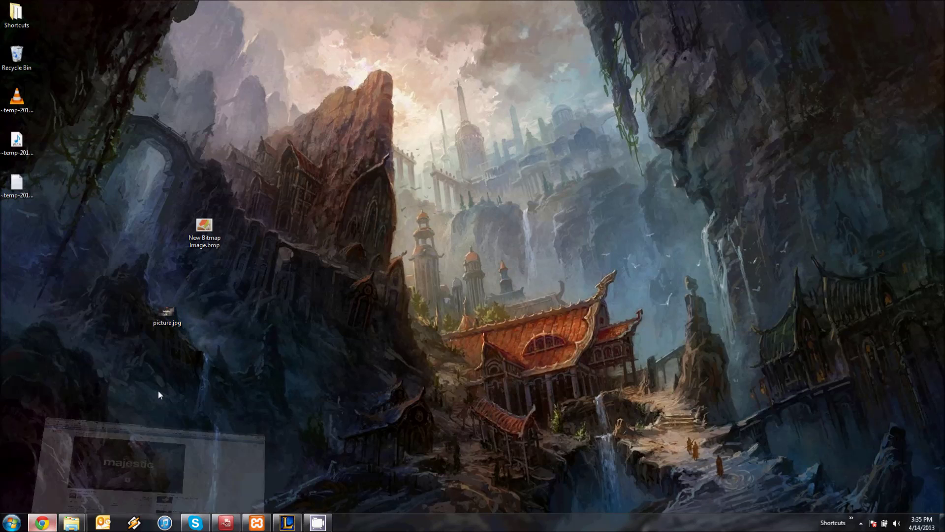
Step: Bring Chrome back up with a new blank tab
click(158, 443)
click(489, 6)
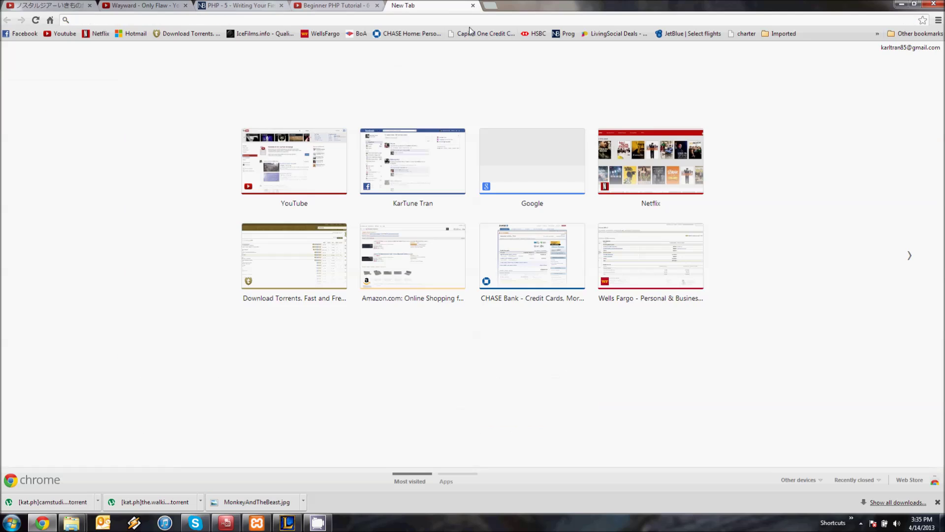
text(images)
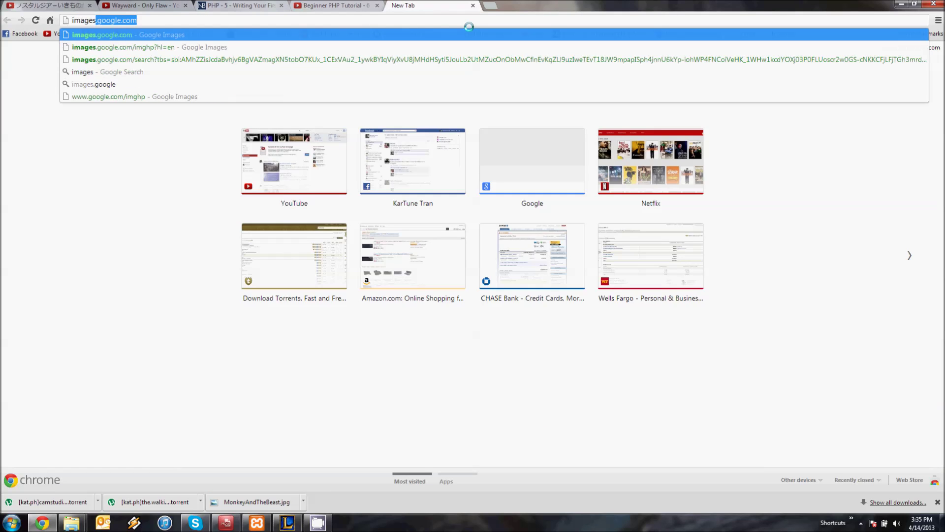
text(.google.com)
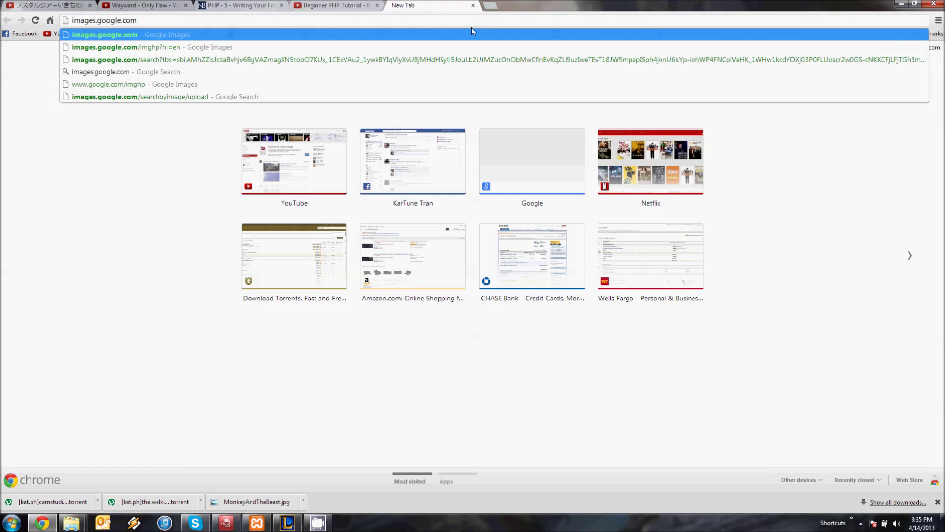
Step: Load images.google.com and start a search by image with the Upload option
key(Return)
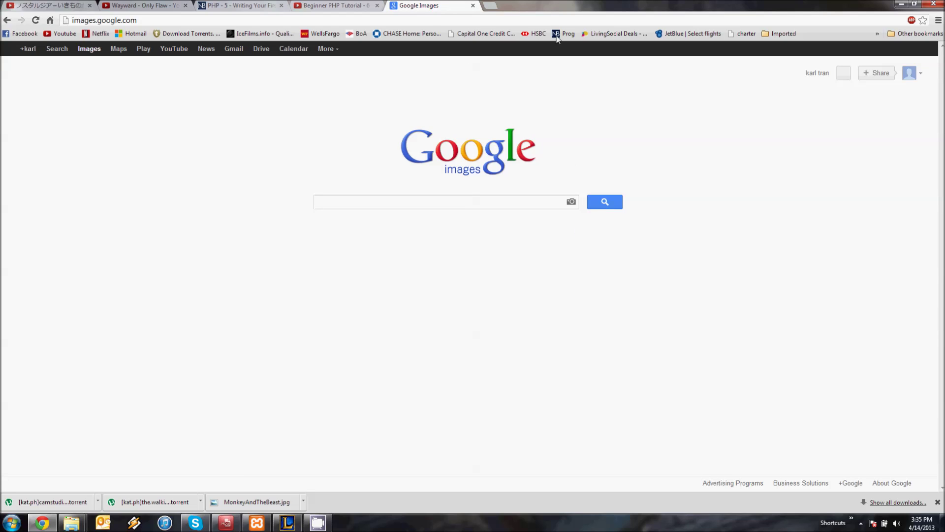
click(570, 202)
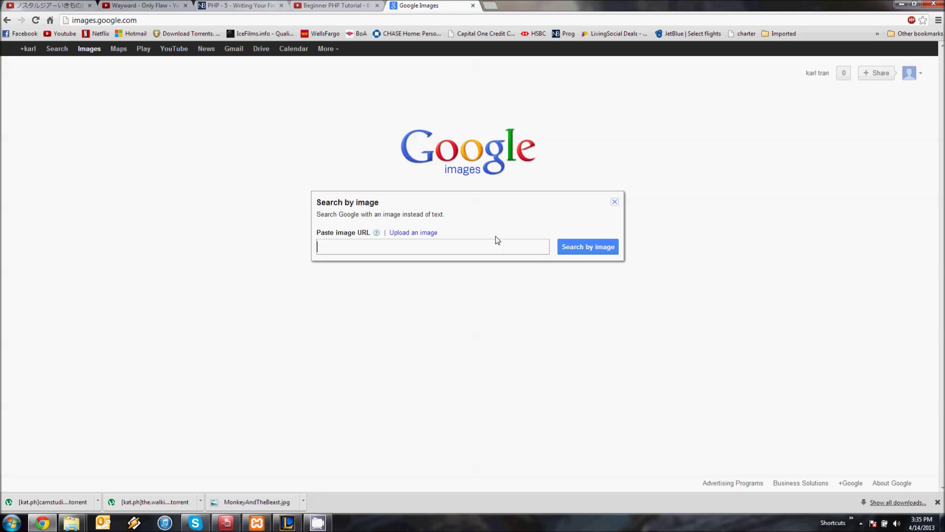
click(408, 234)
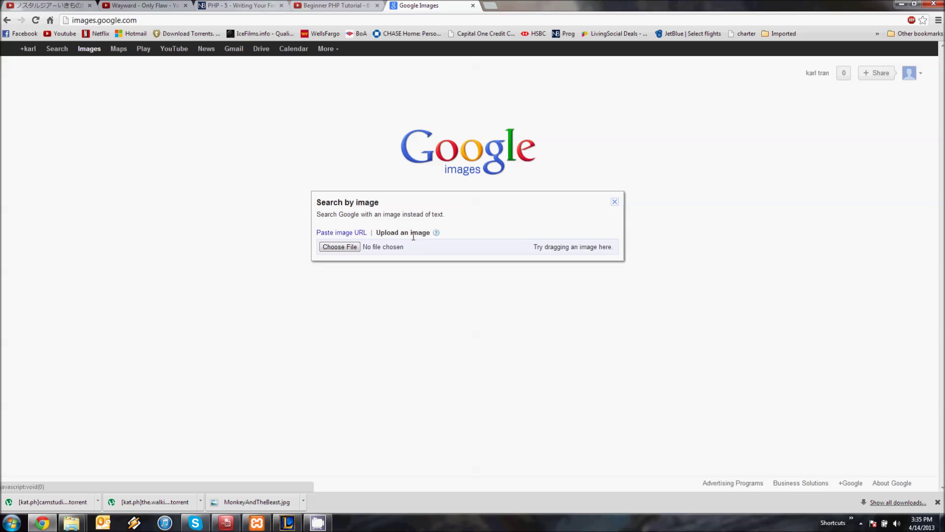
Step: Try browsing for a file, then cancel and close the search-by-image popup
click(340, 247)
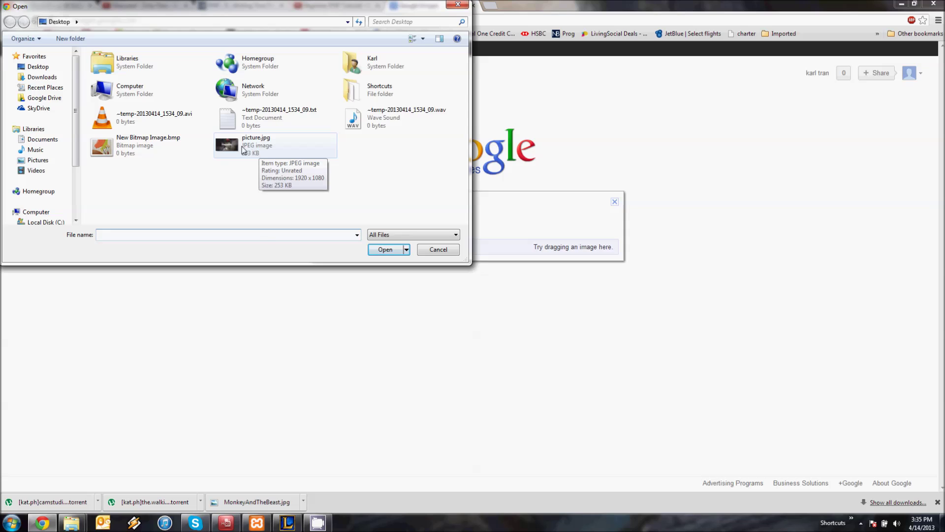
click(438, 248)
click(603, 351)
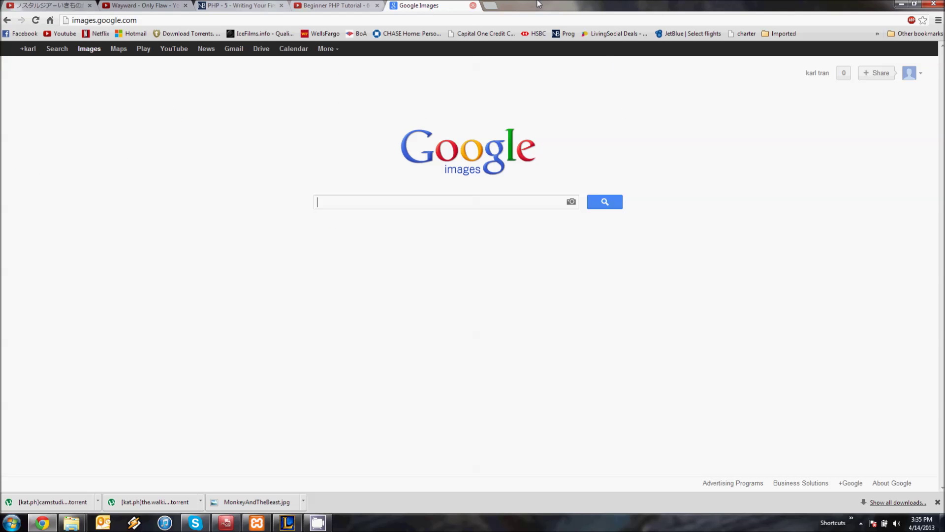
Step: Shrink the browser and drop picture.jpg from the desktop onto the Google Images search box
double_click(562, 5)
drag(378, 43, 405, 32)
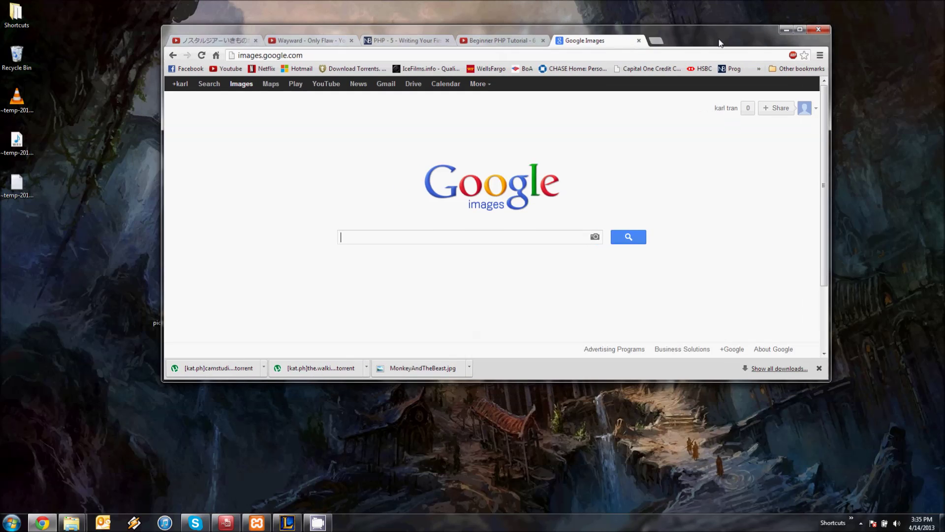
mouse_move(152, 315)
mouse_down()
mouse_move(87, 317)
mouse_move(468, 274)
mouse_up()
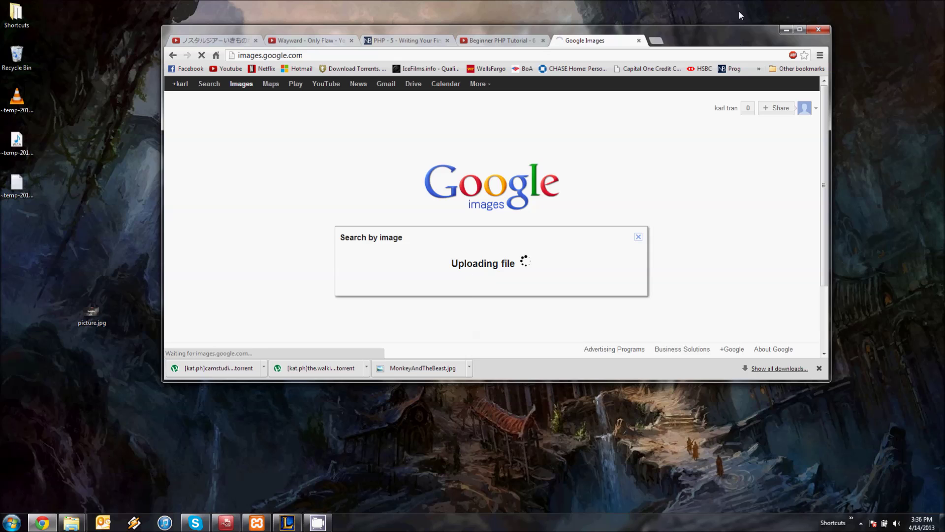
Step: Maximize Chrome, review the Wayward – Only Flaw results and go to Visually similar images
click(801, 32)
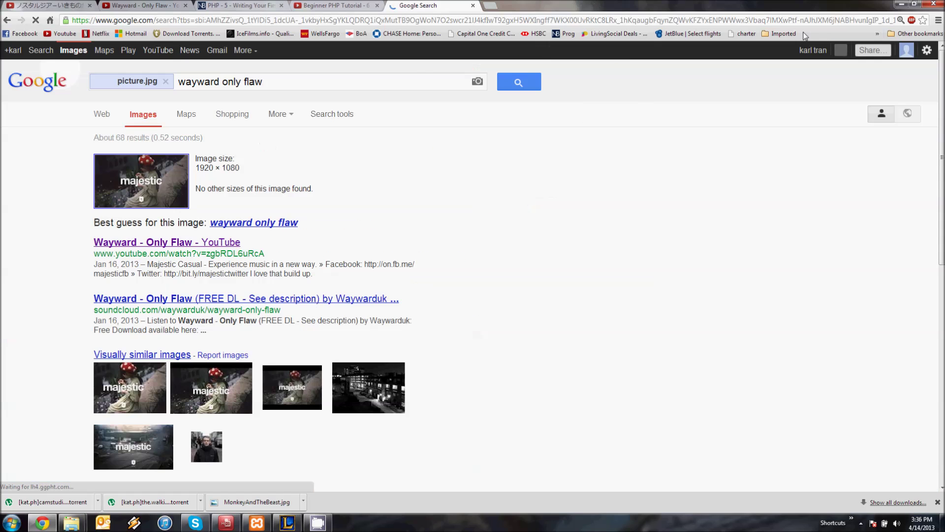
scroll(205, 198, down, 2)
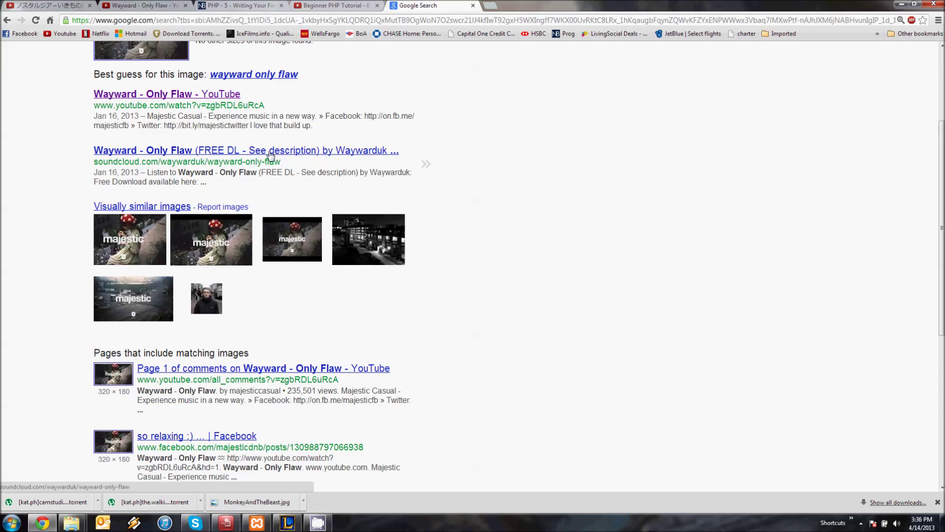
scroll(228, 270, down, 2)
scroll(277, 246, down, 1)
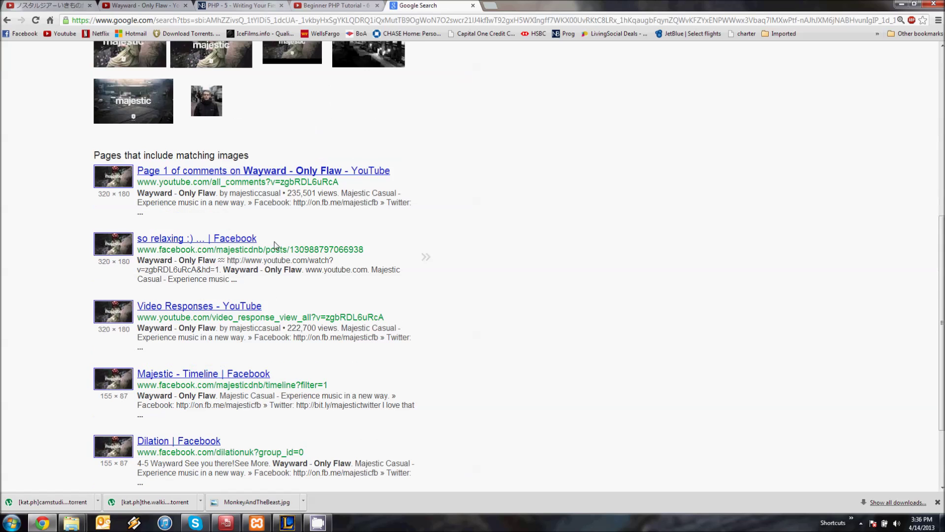
scroll(249, 146, down, 1)
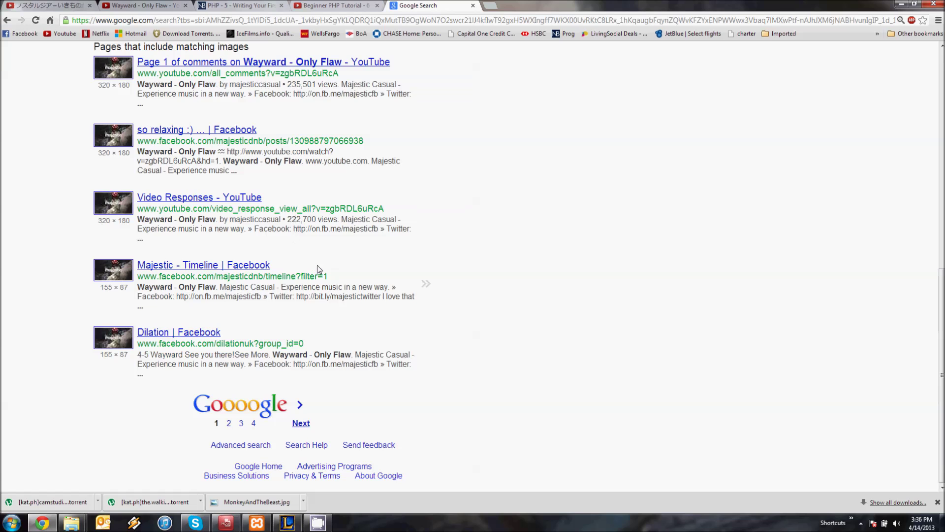
scroll(296, 248, up, 1)
scroll(257, 189, up, 4)
scroll(257, 190, up, 1)
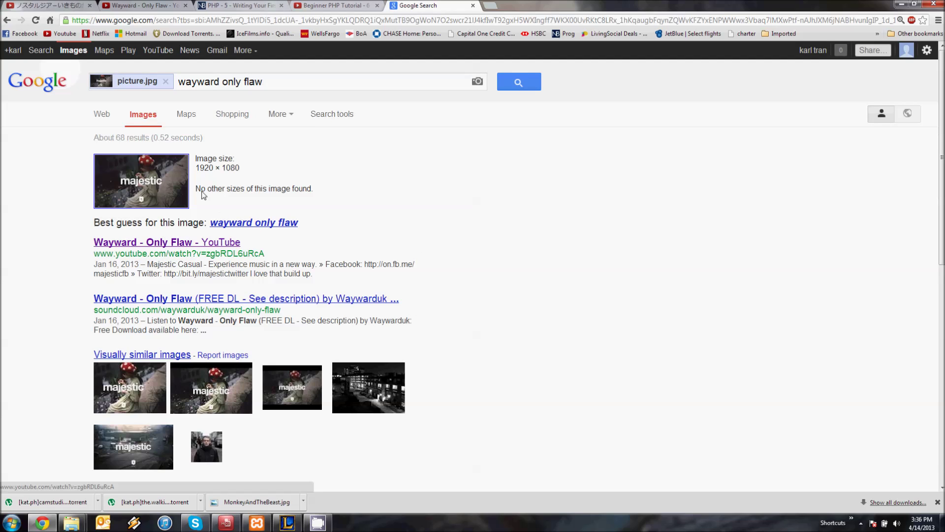
drag(212, 189, 276, 190)
click(275, 192)
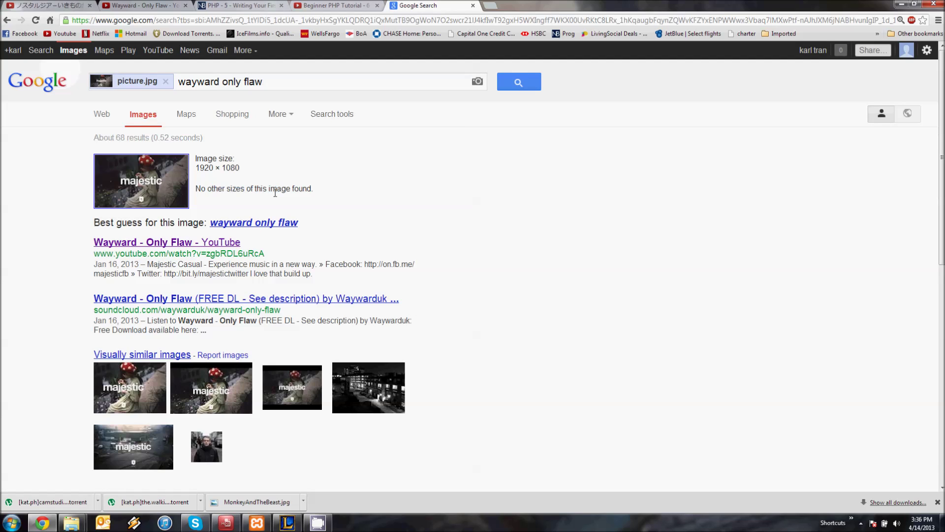
scroll(305, 194, down, 1)
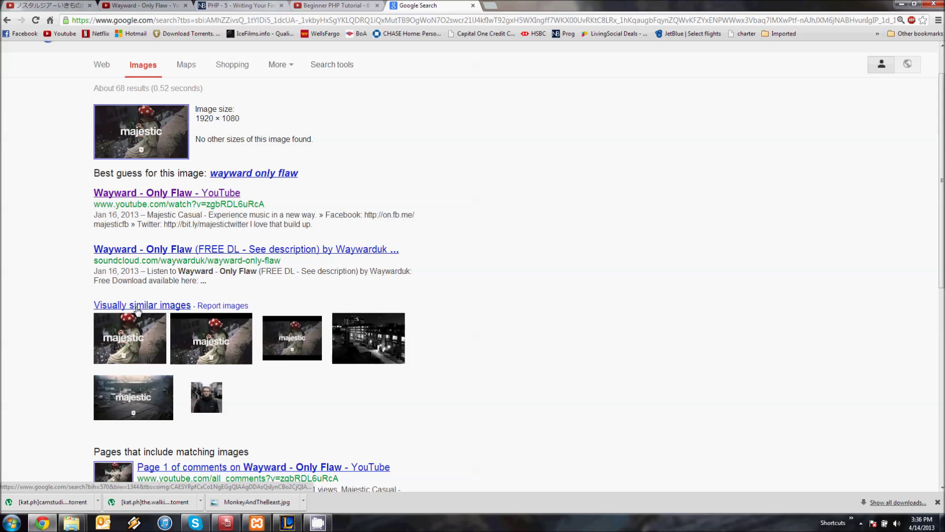
click(168, 310)
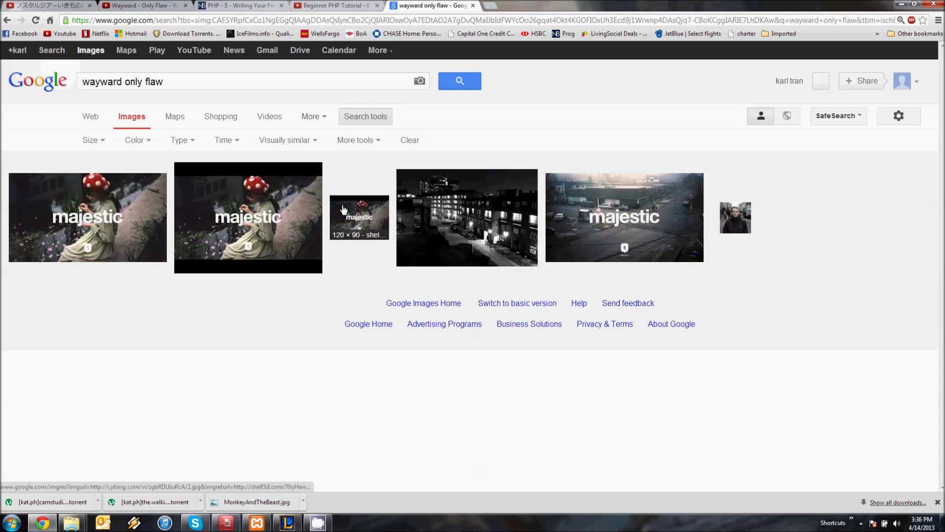
Step: Preview the second similar image and view its original full-size file 0.jpg
click(352, 226)
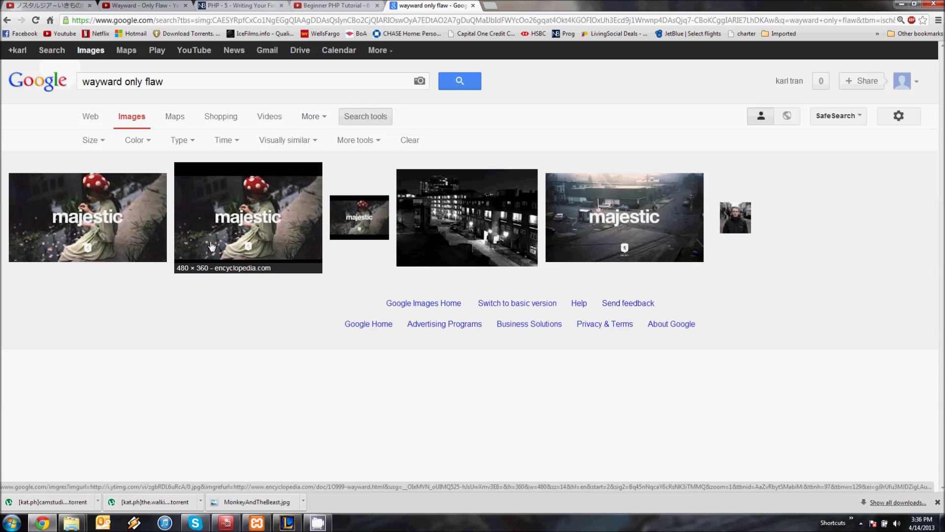
click(272, 229)
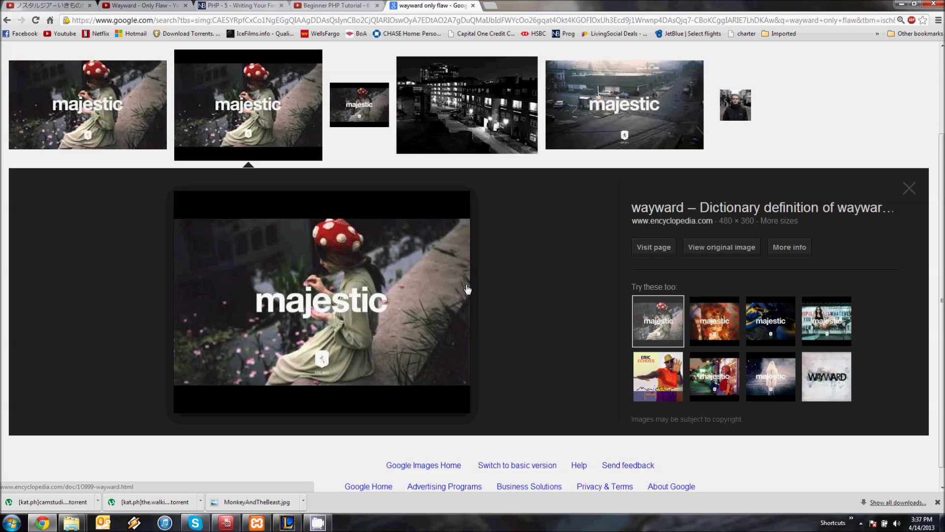
right_click(358, 260)
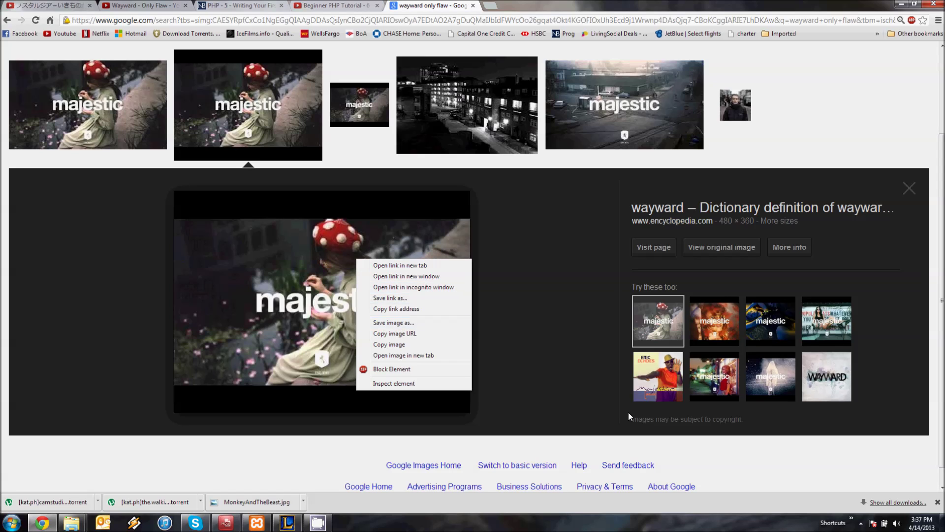
click(741, 246)
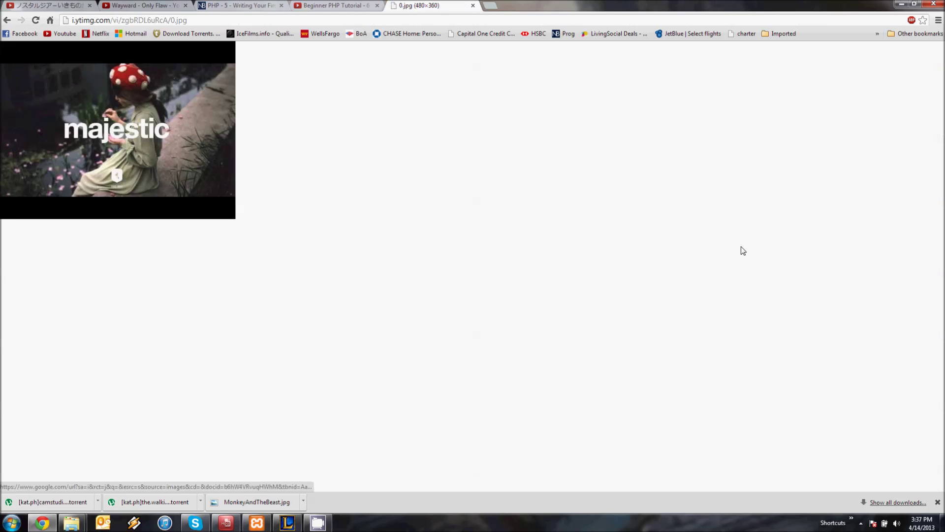
Step: Bring up and dismiss the context options on the original image
right_click(134, 139)
click(619, 419)
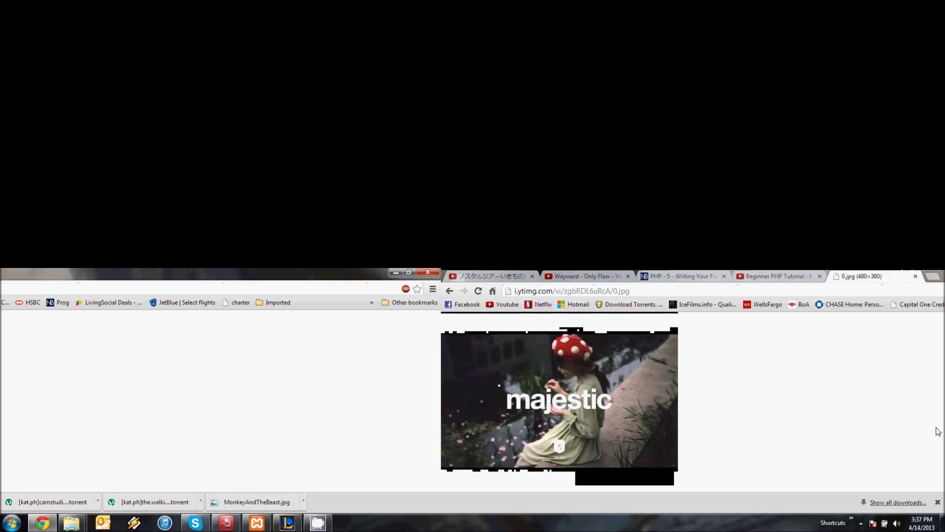